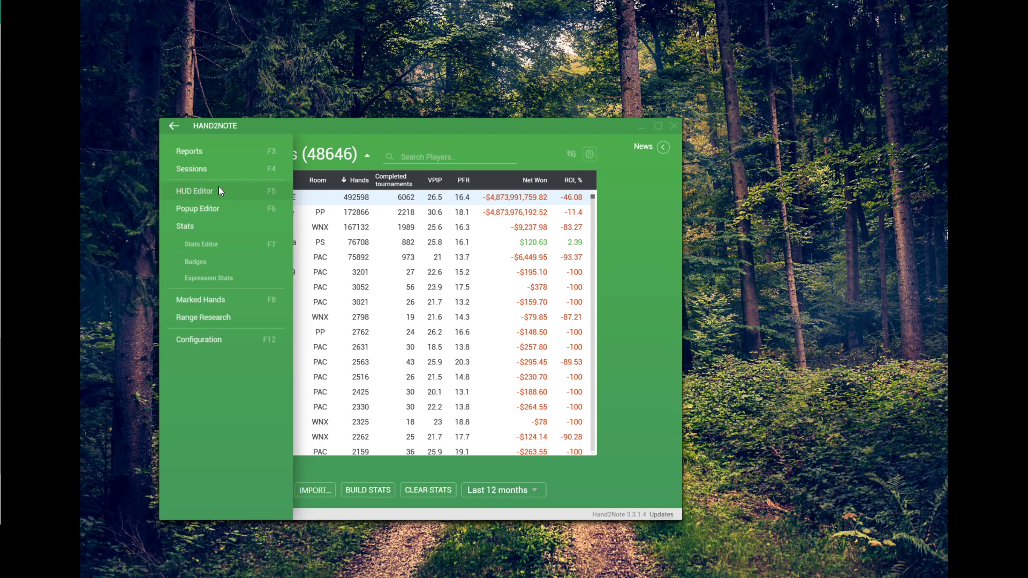
# Open the HUD Editor and create a new, empty HUD
pyautogui.click(194, 194)
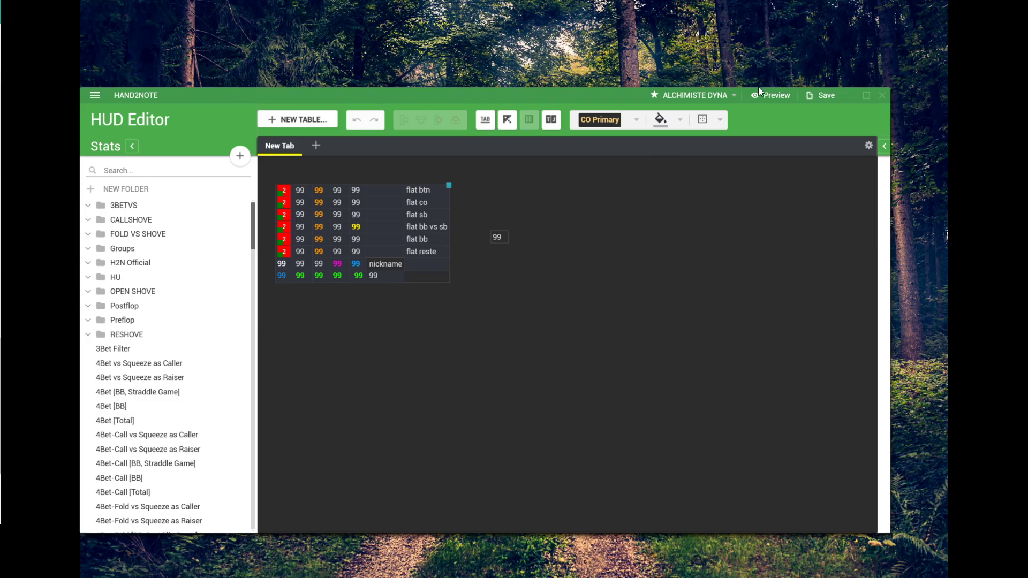
pyautogui.click(738, 100)
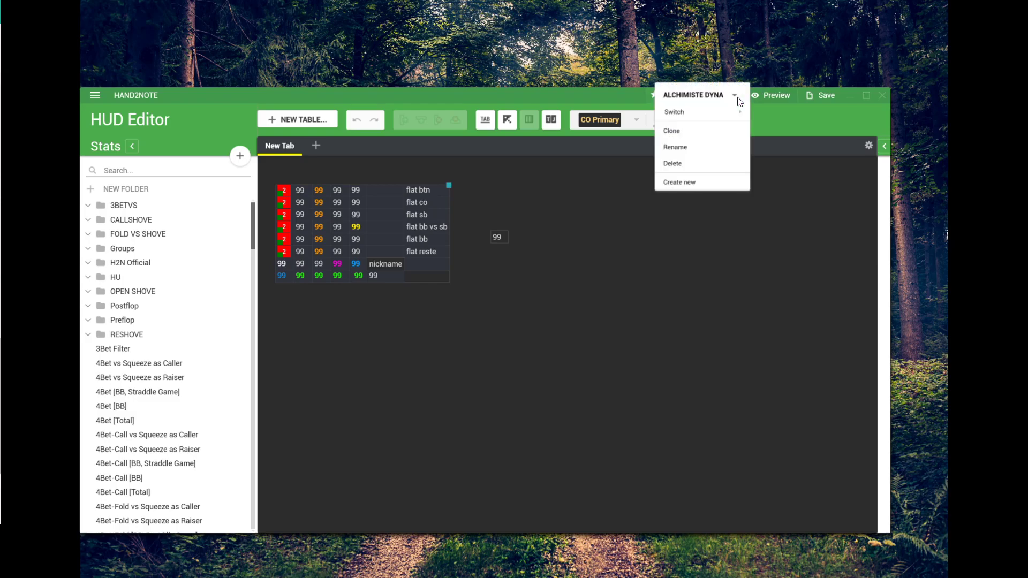
pyautogui.click(682, 181)
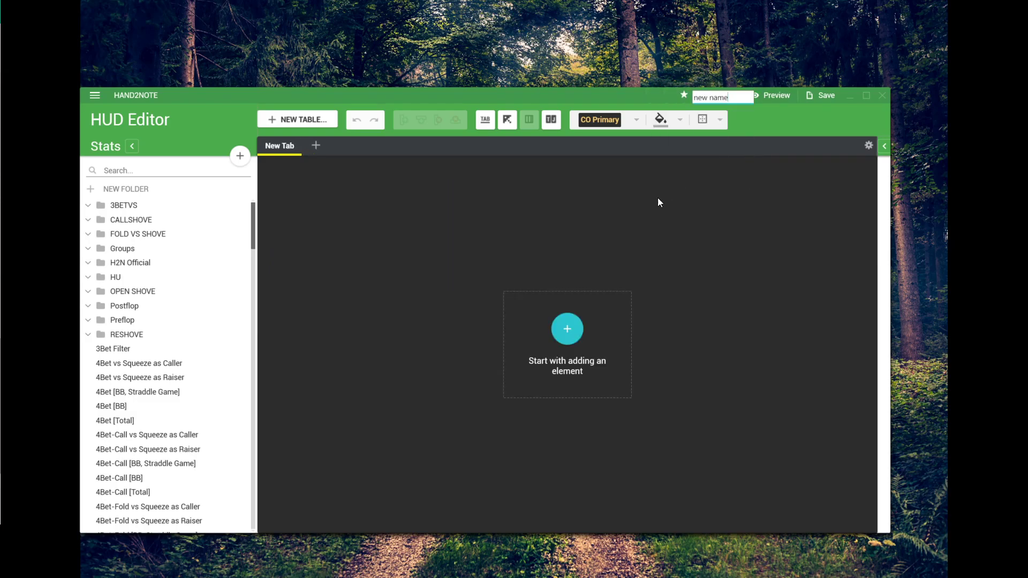
# Add a table as the first element of the HUD and move it towards the upper-left area of the canvas
pyautogui.click(567, 329)
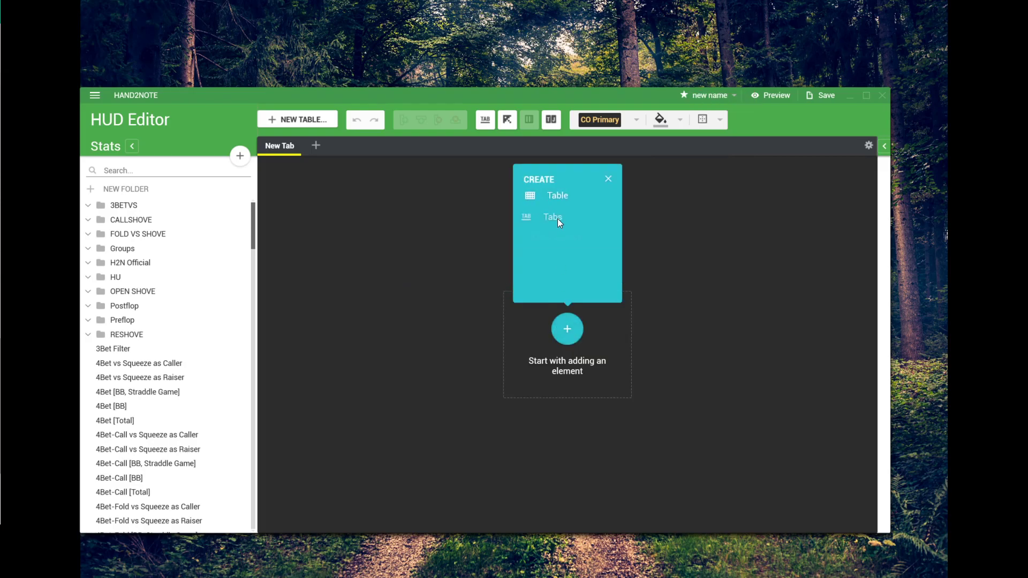
pyautogui.click(557, 198)
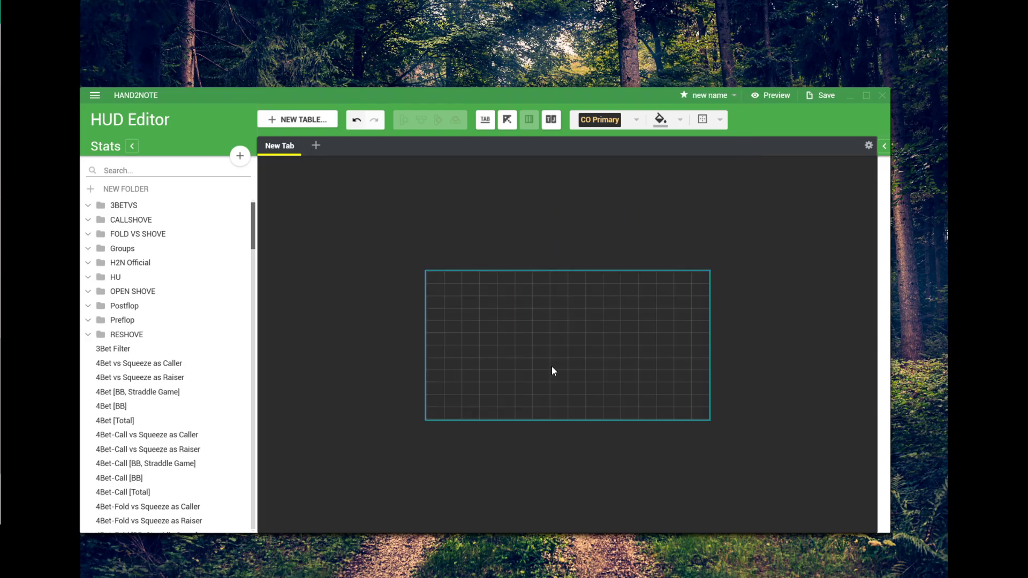
pyautogui.moveTo(505, 255); pyautogui.dragTo(406, 194)
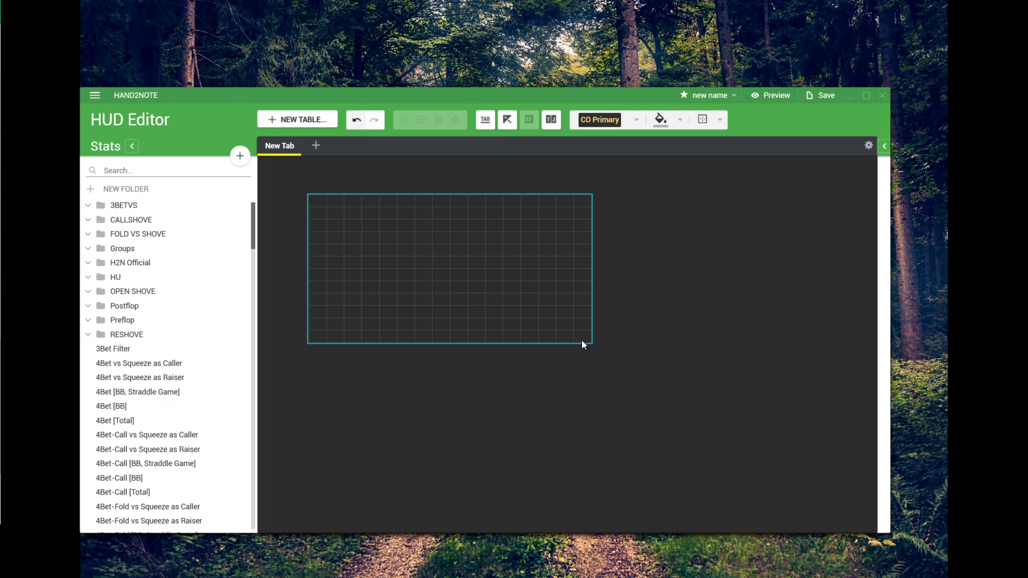
# Shrink the table slightly from its lower-right corner and deselect it
pyautogui.moveTo(592, 344); pyautogui.dragTo(541, 313)
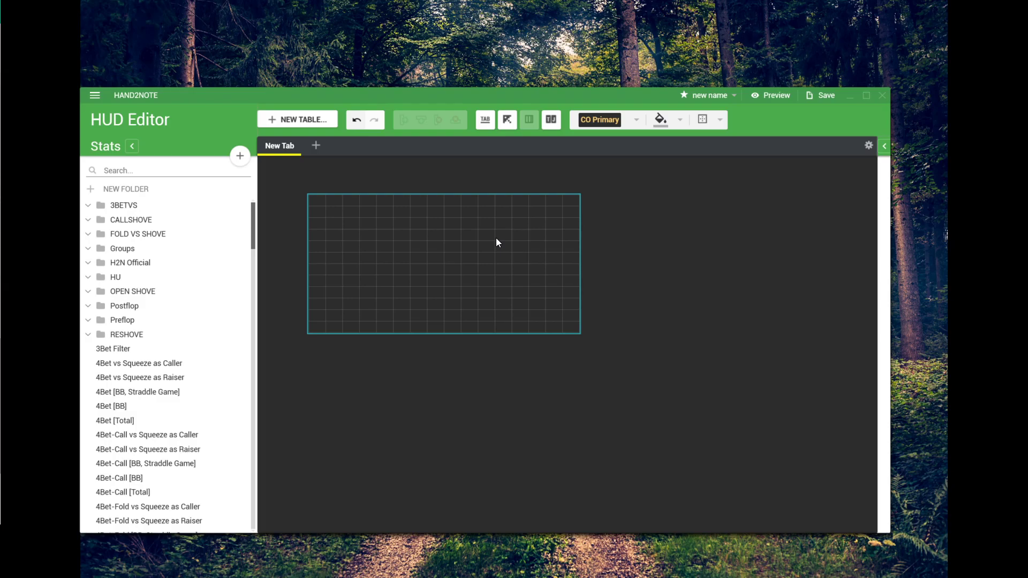
pyautogui.click(579, 279)
pyautogui.click(613, 256)
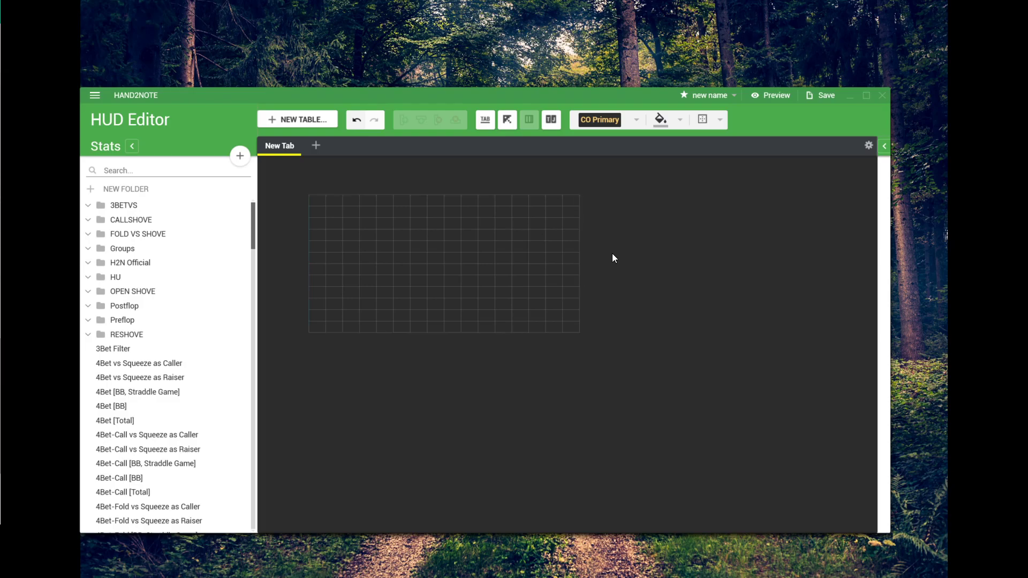
# Delete the surplus columns from the right end of the table
pyautogui.click(540, 295)
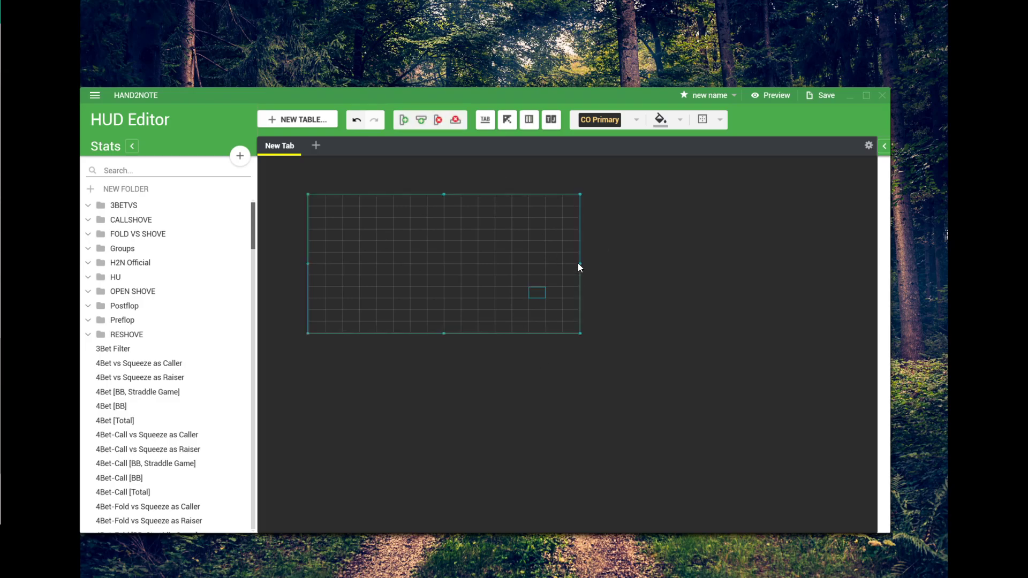
pyautogui.click(571, 235)
pyautogui.click(439, 120)
pyautogui.click(439, 120)
pyautogui.click(439, 120)
pyautogui.click(440, 119)
# Delete the table's rows from the bottom until one is left, and trim that row to six cells
pyautogui.click(335, 327)
pyautogui.click(457, 124)
pyautogui.click(457, 124)
pyautogui.click(458, 123)
pyautogui.click(457, 124)
pyautogui.click(457, 123)
pyautogui.click(457, 124)
pyautogui.click(457, 124)
pyautogui.click(457, 124)
pyautogui.click(457, 123)
pyautogui.click(458, 123)
pyautogui.click(457, 124)
pyautogui.click(419, 202)
pyautogui.click(442, 121)
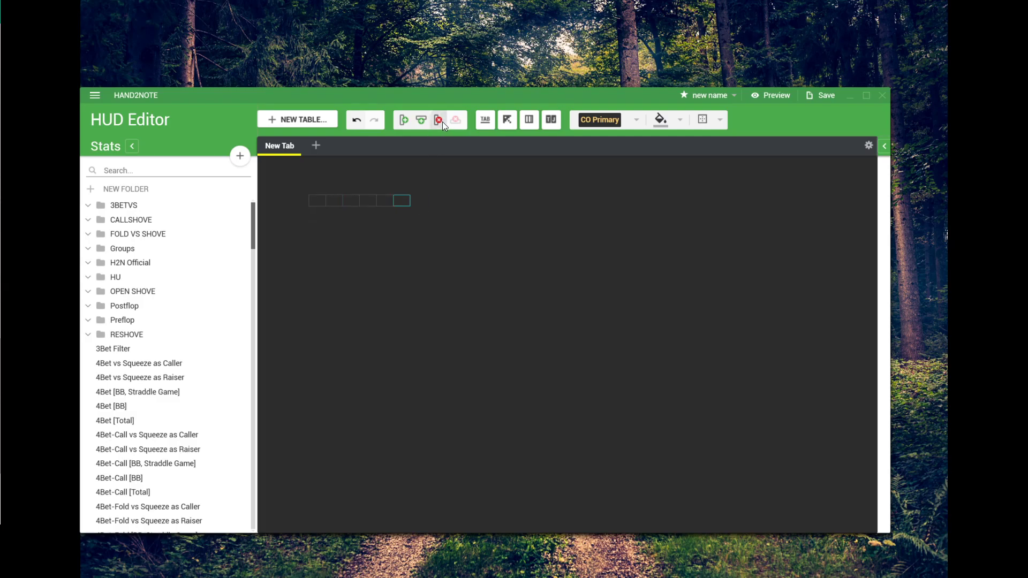
# Insert a Notes Icon into the first cell of the table row
pyautogui.rightClick(316, 205)
pyautogui.moveTo(350, 241)
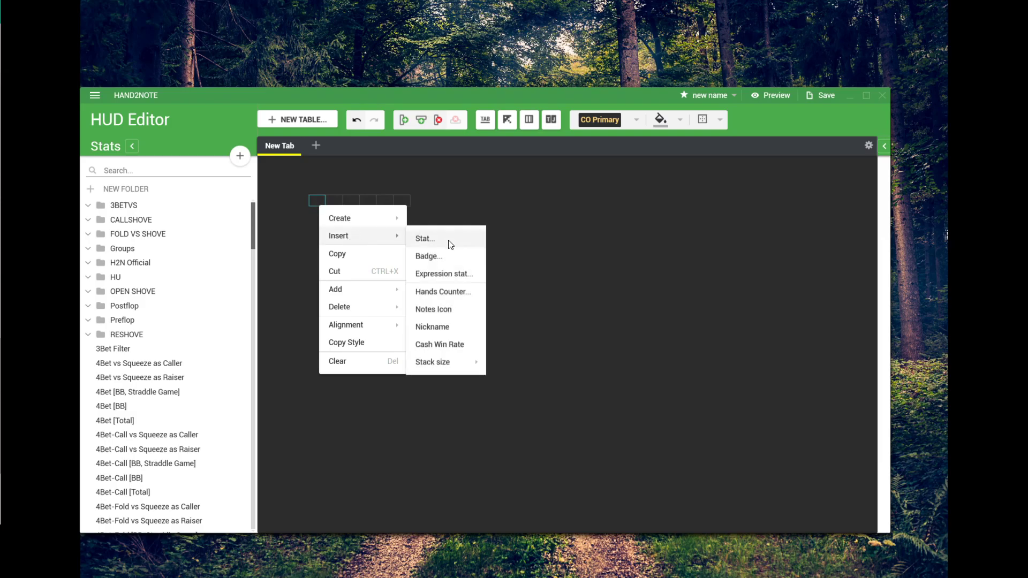
pyautogui.click(442, 314)
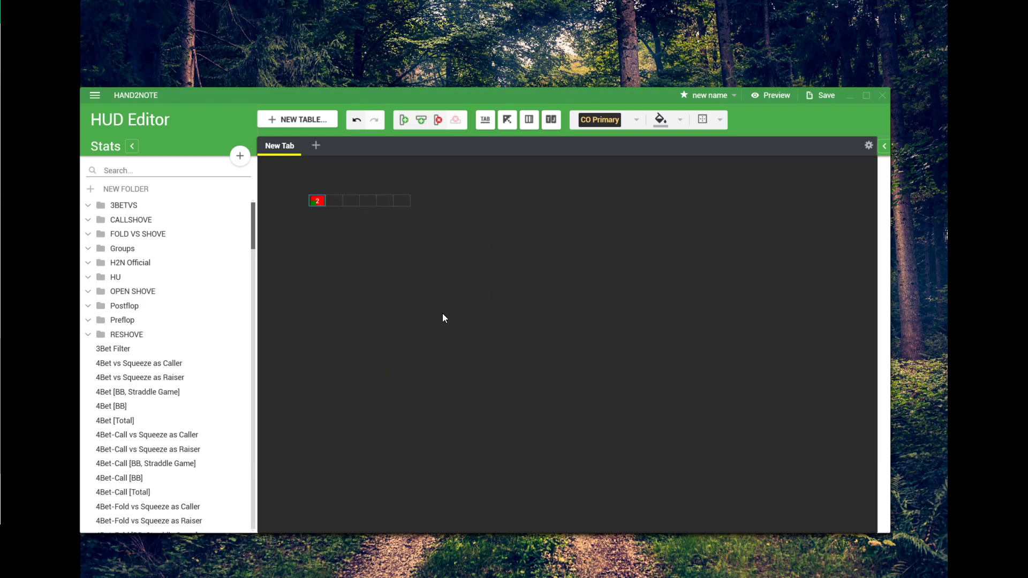
# Search the stats for VPIP and place the H2N Official General VPIP stat in the second cell
pyautogui.click(333, 200)
pyautogui.click(147, 174)
pyautogui.write('VPIP')
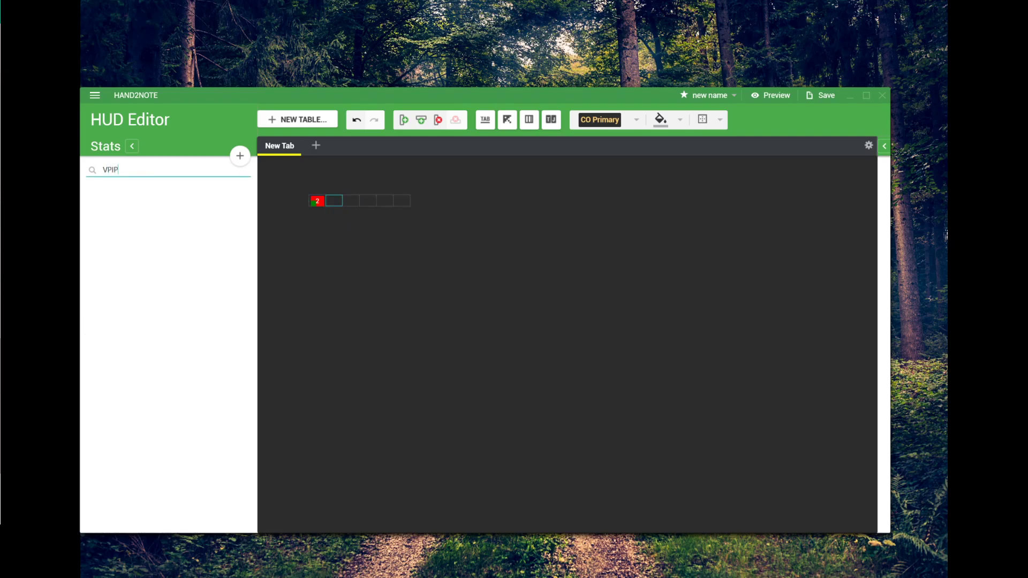
pyautogui.moveTo(134, 213); pyautogui.dragTo(334, 202)
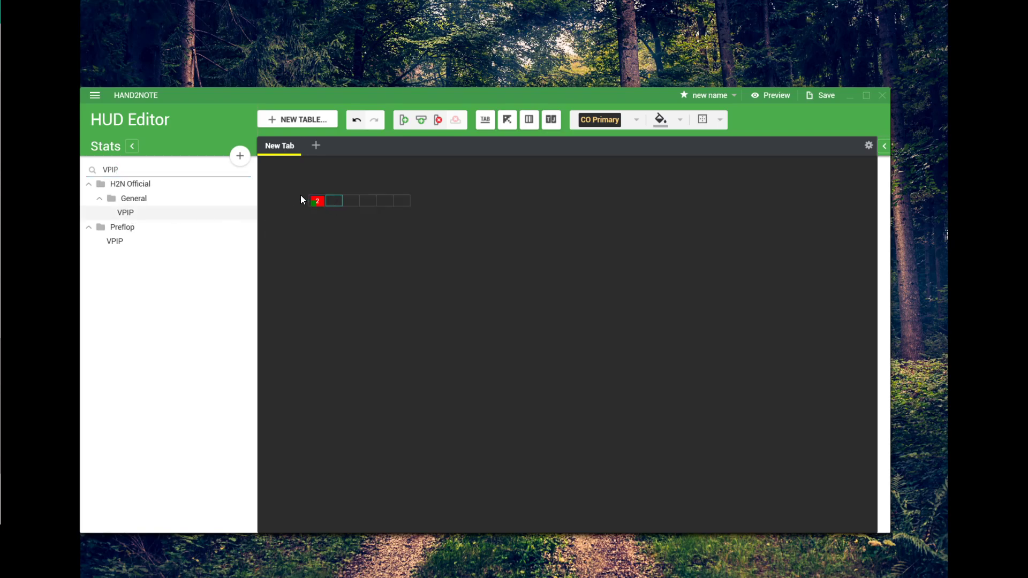
pyautogui.moveTo(129, 209); pyautogui.dragTo(334, 204)
# Search the stats for PFR and place the H2N Official General PFR stat in the third cell
pyautogui.moveTo(121, 170); pyautogui.dragTo(33, 169)
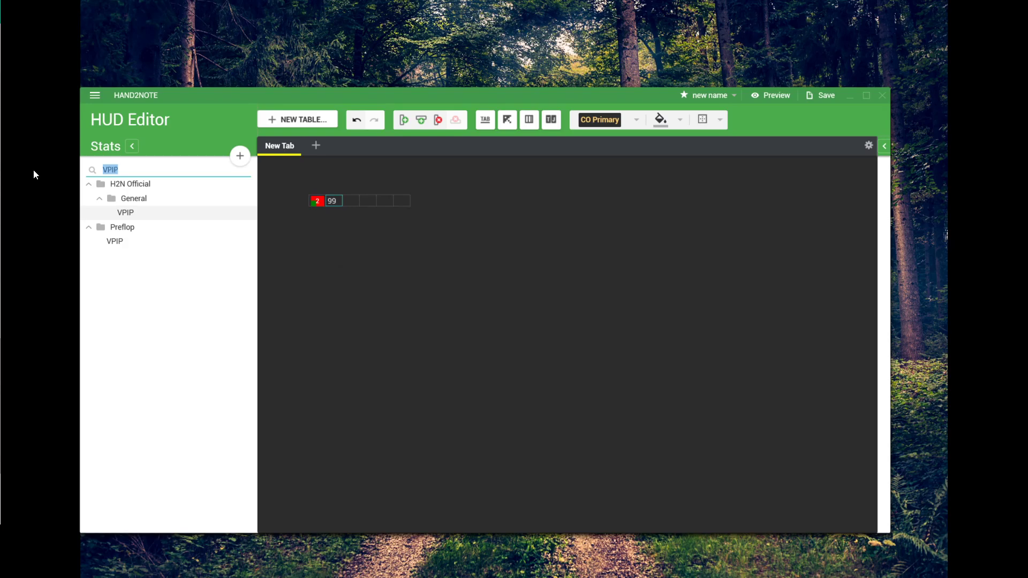
pyautogui.write('PFR')
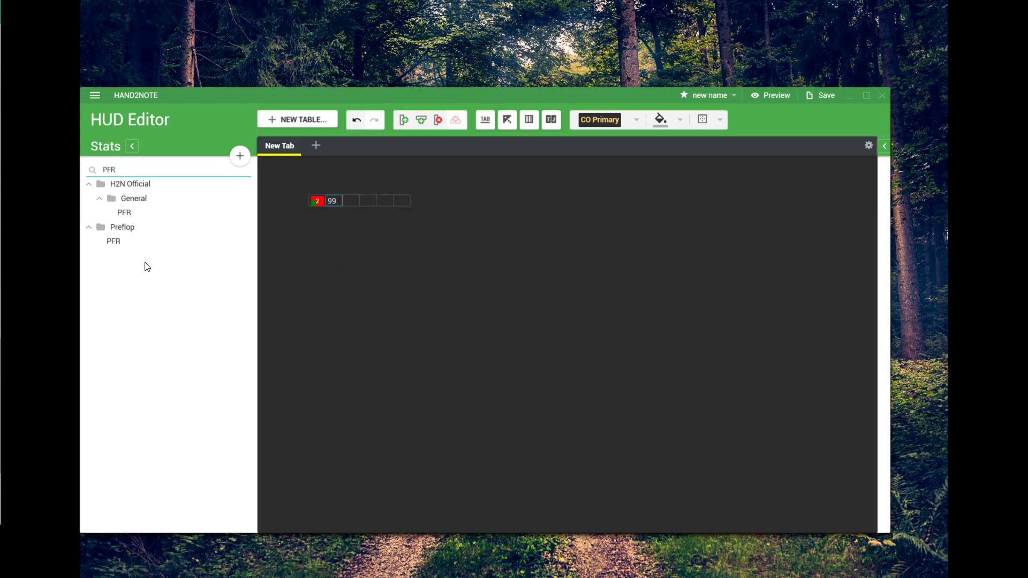
pyautogui.moveTo(123, 221); pyautogui.dragTo(349, 201)
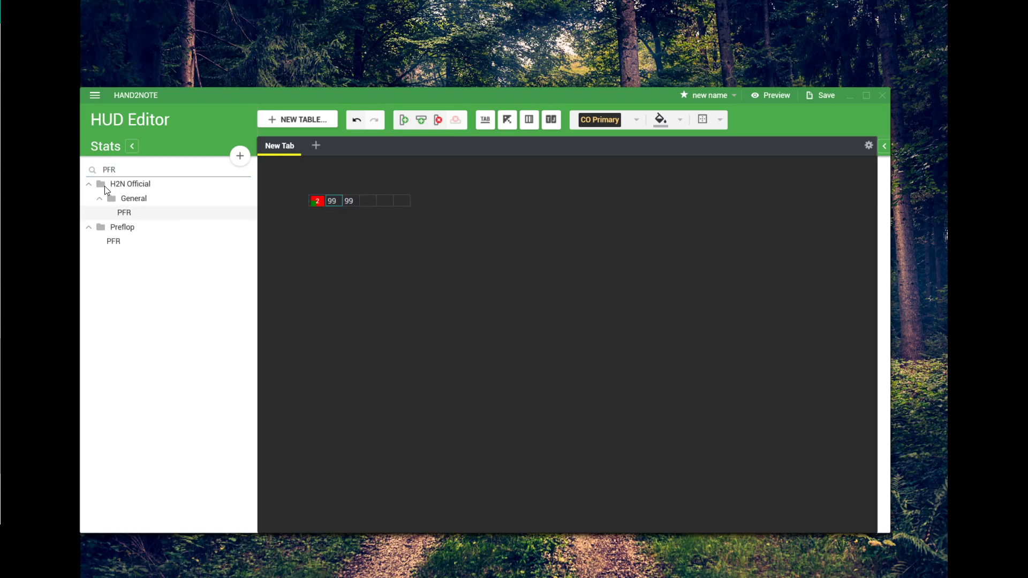
# Clear the stat search and place the general 3Bet stat from the Preflop 3Bet folder in the fourth cell
pyautogui.moveTo(91, 171); pyautogui.dragTo(27, 160)
pyautogui.press('BackSpace')
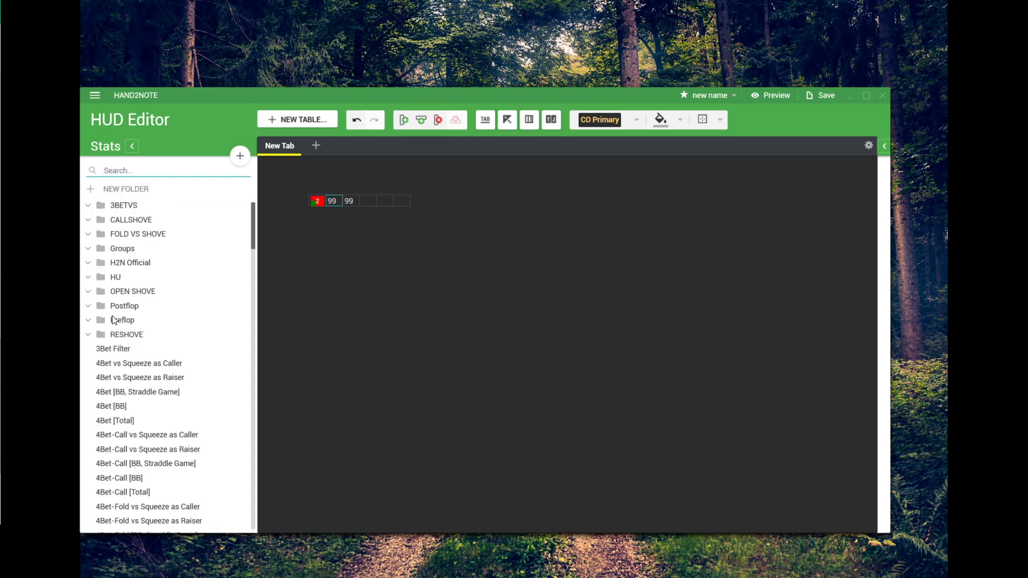
pyautogui.click(88, 321)
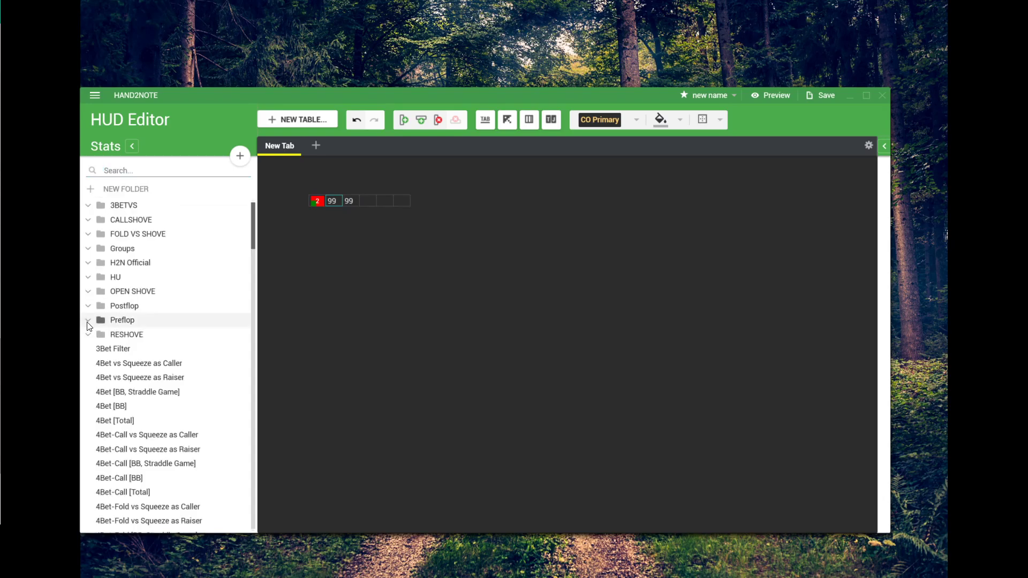
pyautogui.click(88, 324)
pyautogui.scroll(-1, 164, 339)
pyautogui.scroll(-1, 165, 338)
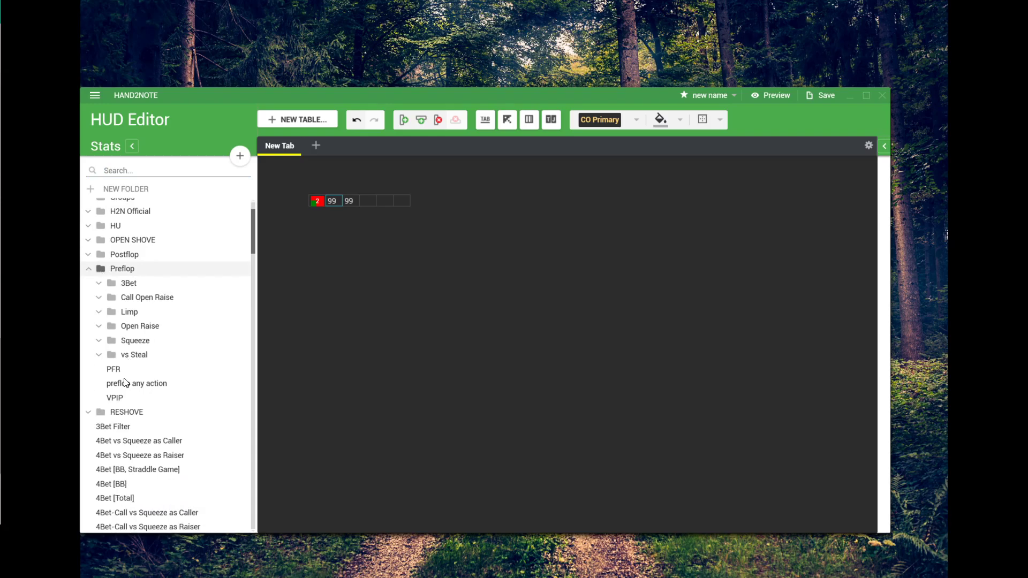
pyautogui.click(127, 283)
pyautogui.scroll(-2, 127, 375)
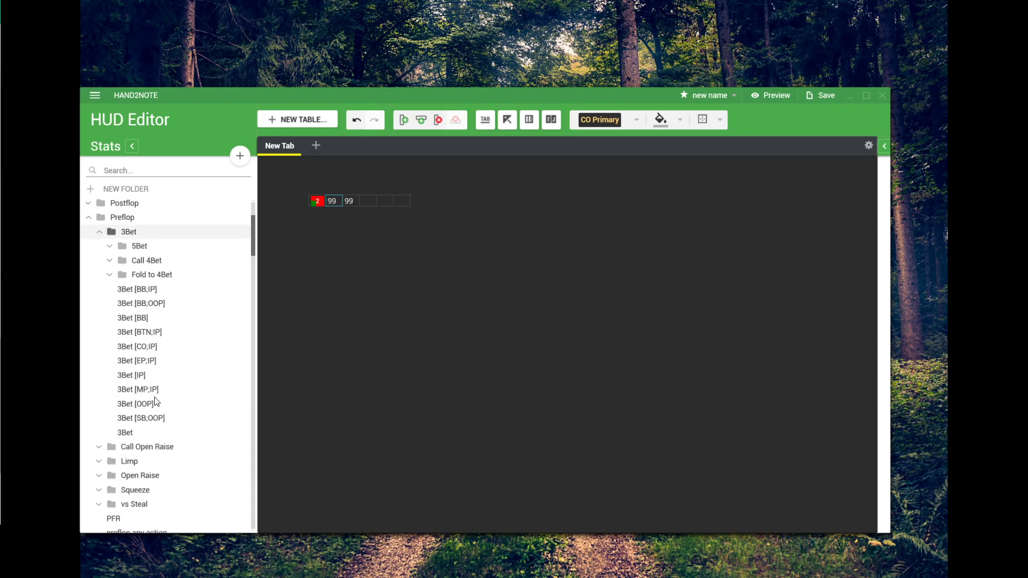
pyautogui.moveTo(125, 433); pyautogui.dragTo(379, 208)
# Insert the Nickname element into the fifth cell of the table row
pyautogui.click(383, 200)
pyautogui.click(385, 199)
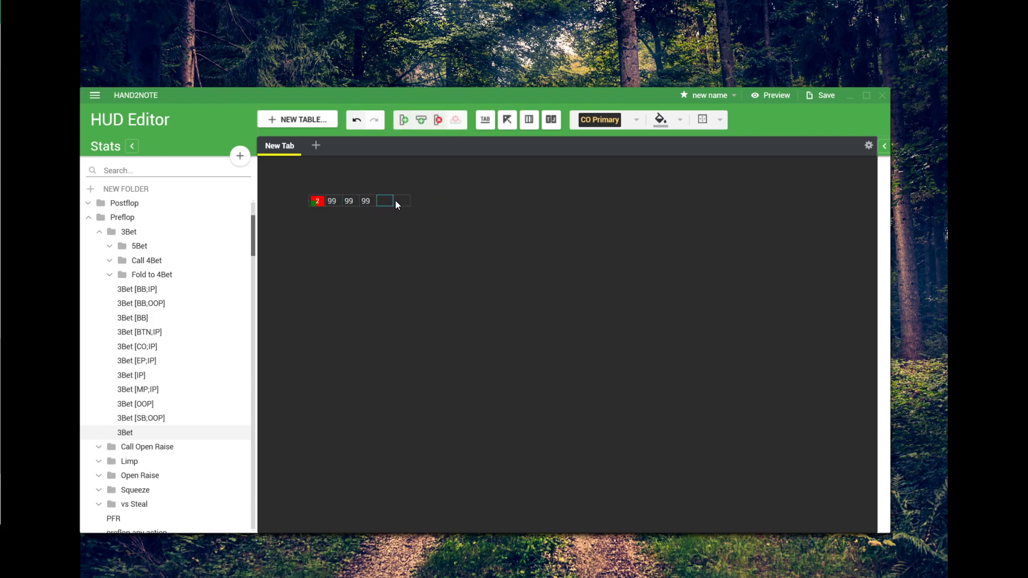
pyautogui.rightClick(387, 203)
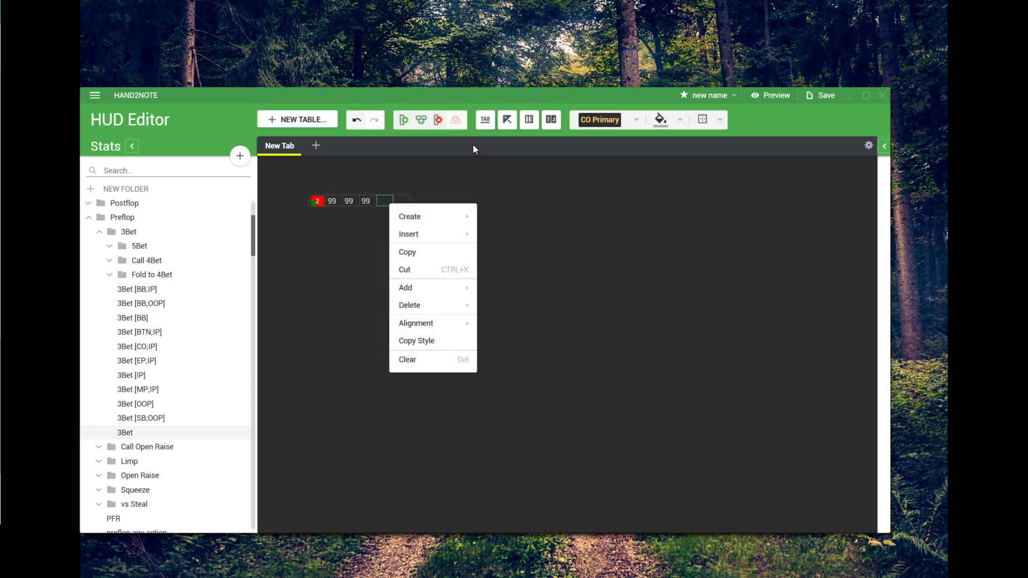
pyautogui.moveTo(447, 244)
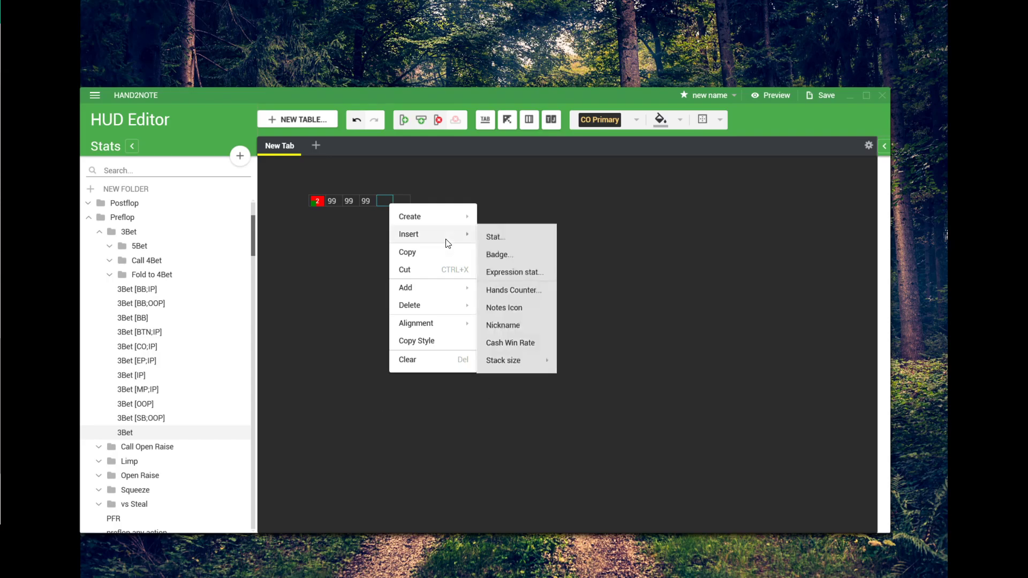
pyautogui.click(517, 324)
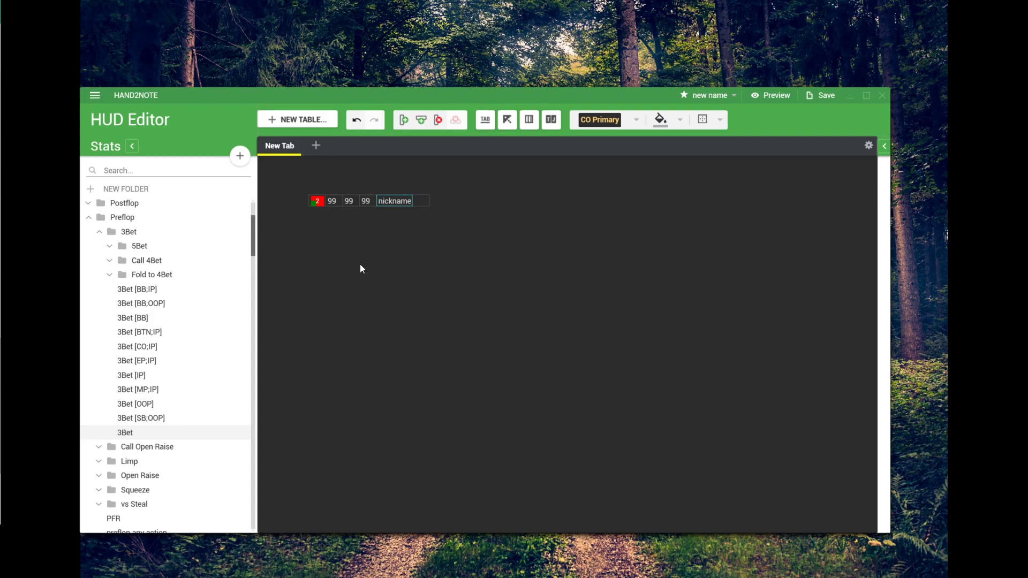